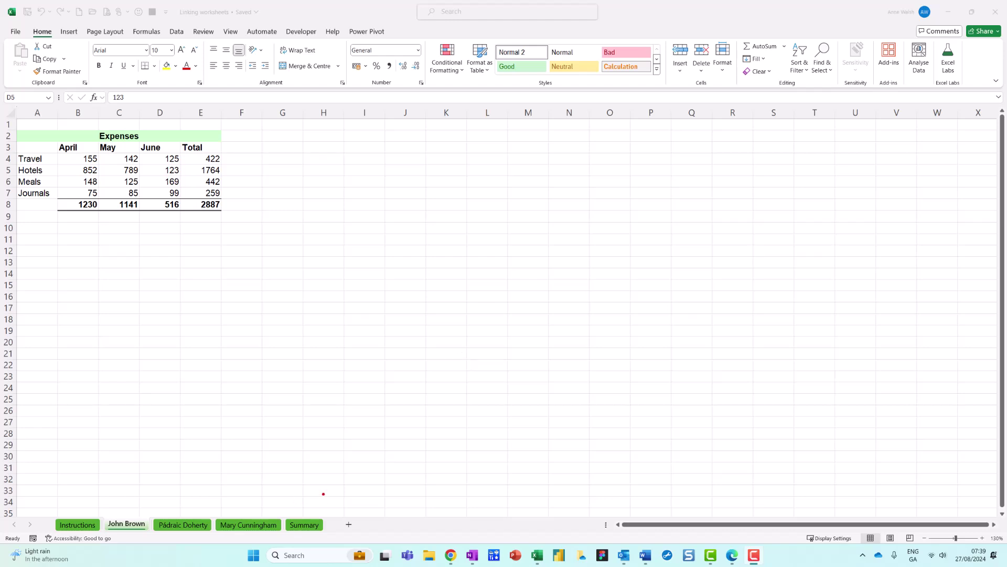
- Annotate the screen to point out the worksheet tabs and where the View options are
mouse_move(323, 493)
left_mouse_down()
mouse_move(116, 487)
mouse_move(121, 548)
mouse_move(391, 535)
mouse_move(314, 495)
left_mouse_up()
left_click_drag(222, 352, 157, 458)
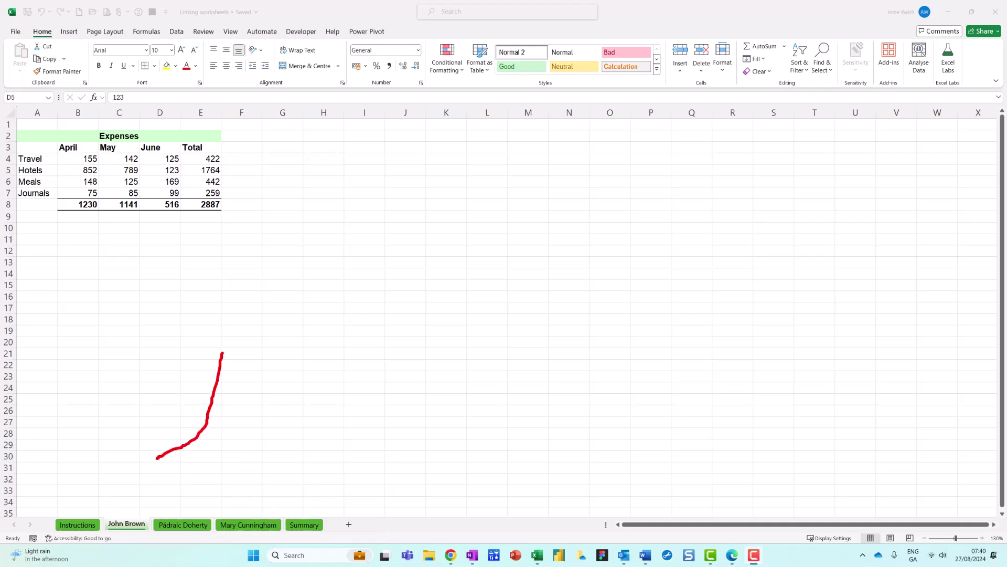
mouse_move(164, 420)
left_mouse_down()
mouse_move(146, 456)
mouse_move(220, 461)
mouse_move(189, 494)
left_mouse_up()
left_click_drag(180, 481, 220, 490)
mouse_move(282, 484)
left_mouse_down()
mouse_move(272, 505)
mouse_move(326, 489)
mouse_move(315, 505)
mouse_move(336, 486)
left_mouse_up()
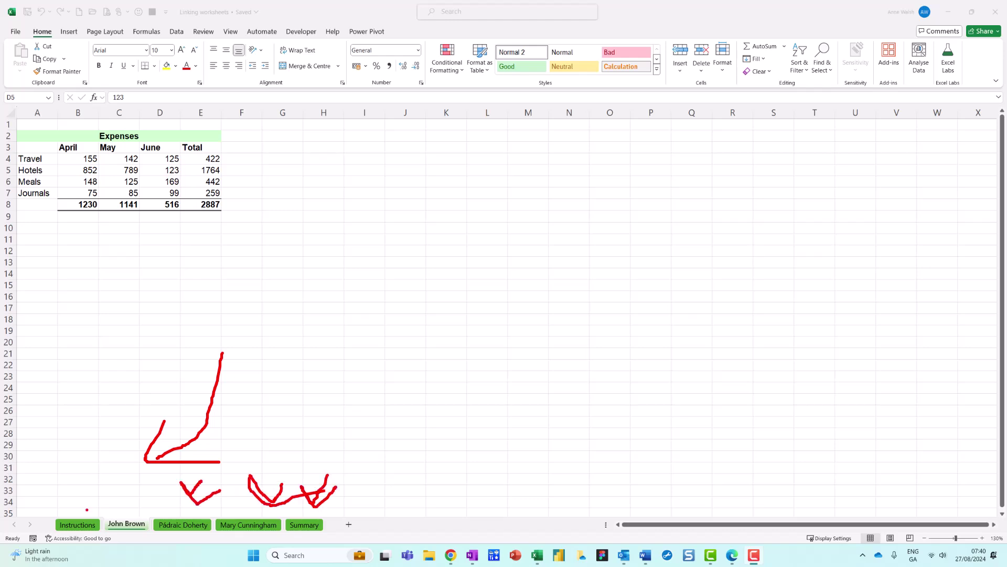
key("Escape")
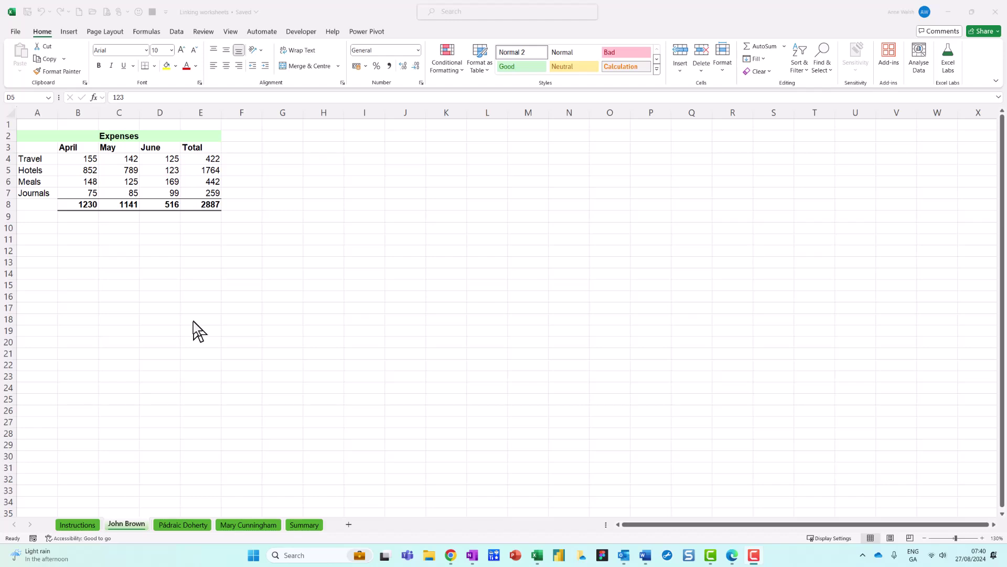
left_click_drag(350, 337, 228, 78)
mouse_move(244, 22)
left_mouse_down()
mouse_move(216, 46)
mouse_move(256, 25)
left_mouse_up()
key("Escape")
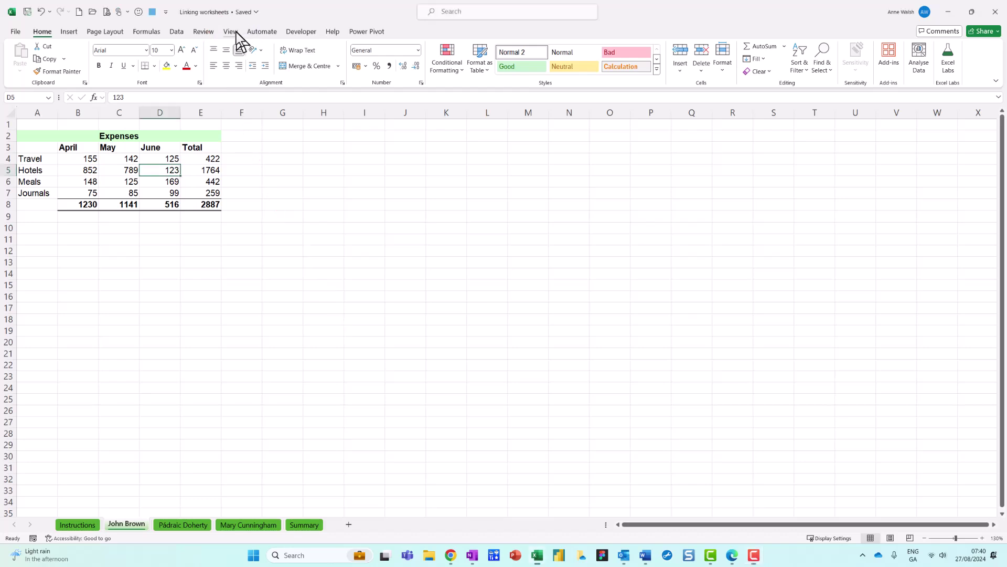
- Use View > New Window to open 'Linking worksheets - 2' on the John Brown sheet
left_click(235, 34)
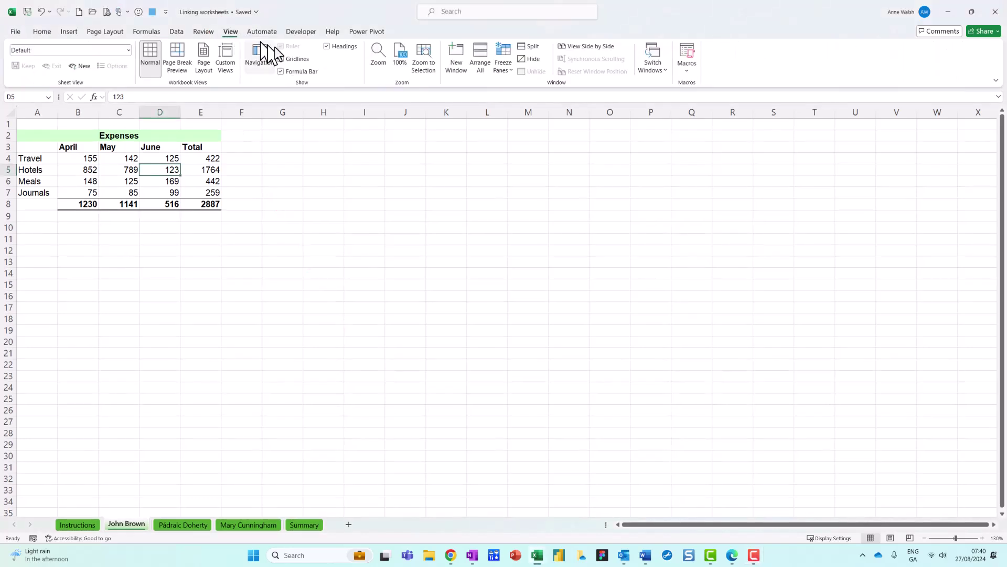
key("ctrl+2")
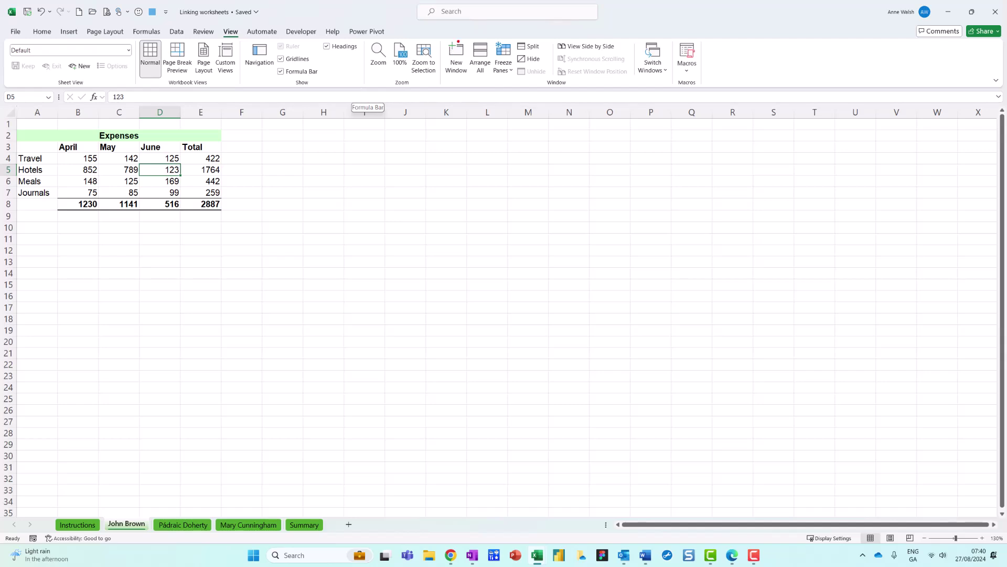
mouse_move(458, 41)
left_mouse_down()
mouse_move(422, 62)
mouse_move(464, 87)
mouse_move(470, 40)
mouse_move(459, 38)
left_mouse_up()
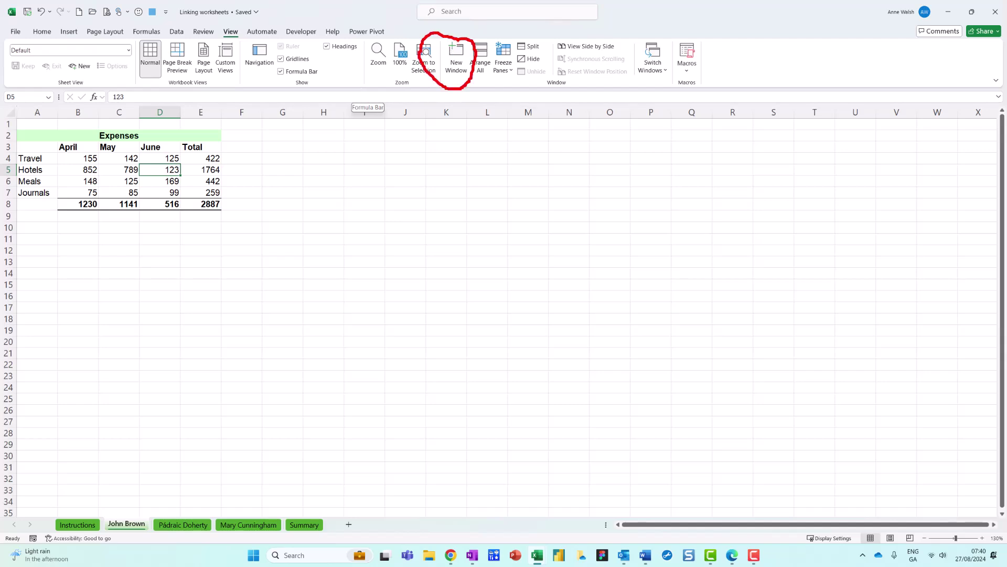
key("Escape")
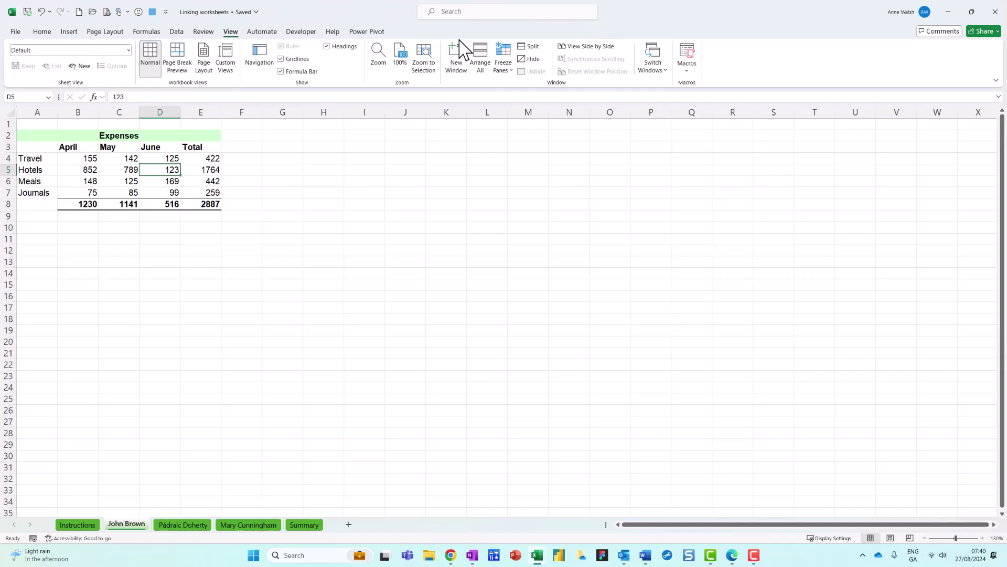
left_click(456, 59)
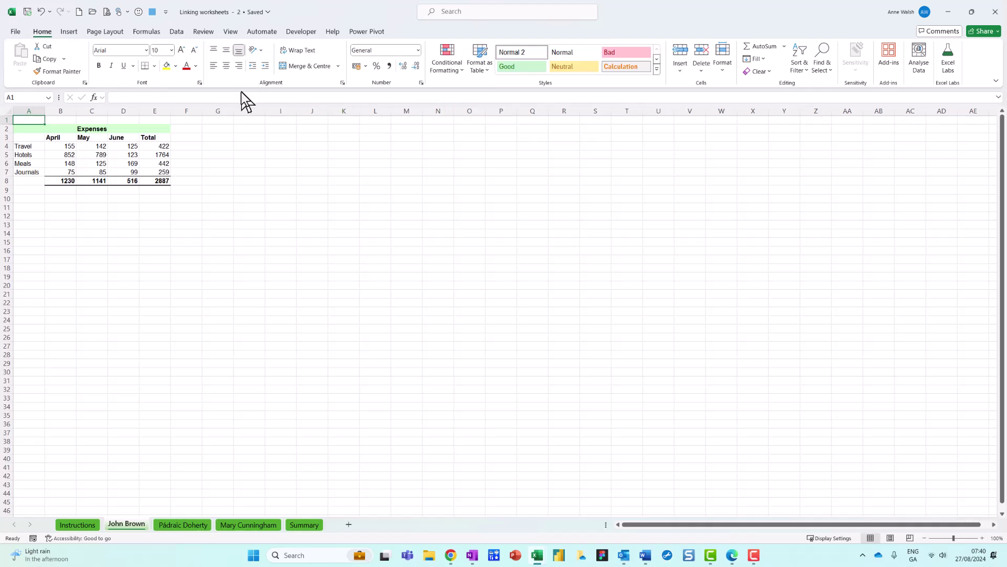
mouse_move(290, 193)
left_mouse_down()
mouse_move(234, 1)
mouse_move(242, 46)
mouse_move(253, 3)
left_mouse_up()
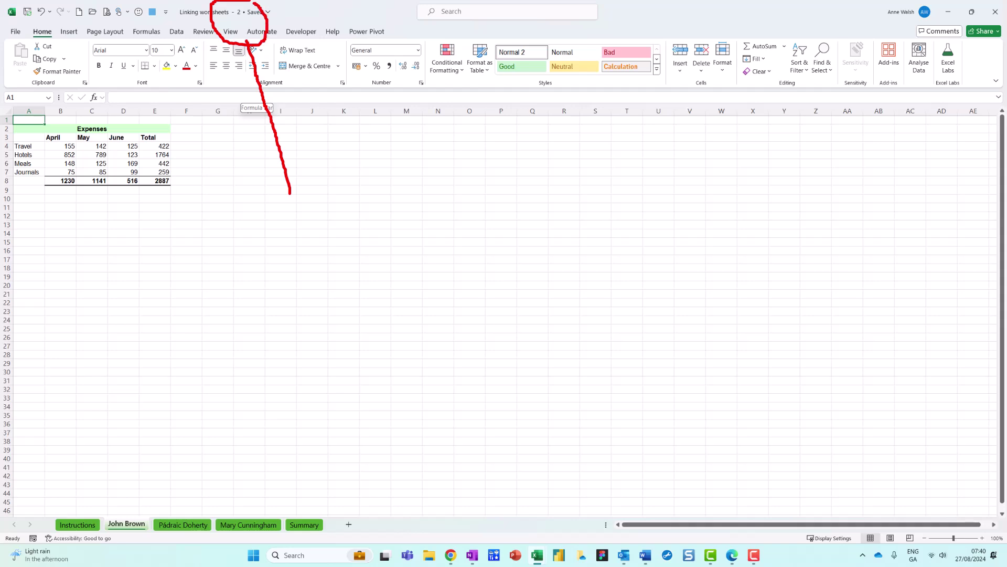
key("Escape")
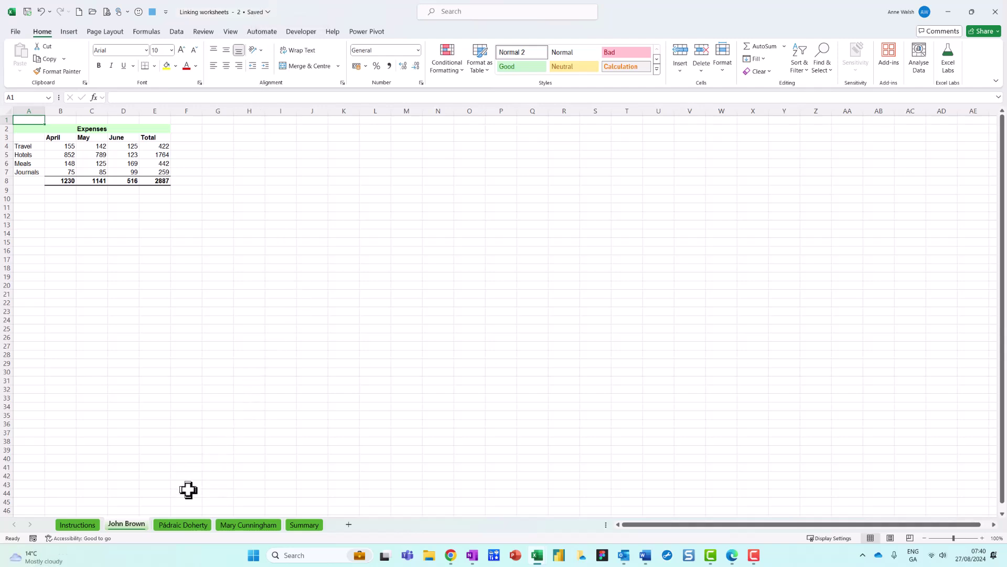
mouse_move(153, 488)
left_mouse_down()
mouse_move(77, 529)
mouse_move(142, 494)
left_mouse_up()
mouse_move(204, 487)
left_mouse_down()
mouse_move(150, 514)
mouse_move(189, 453)
mouse_move(273, 485)
left_mouse_up()
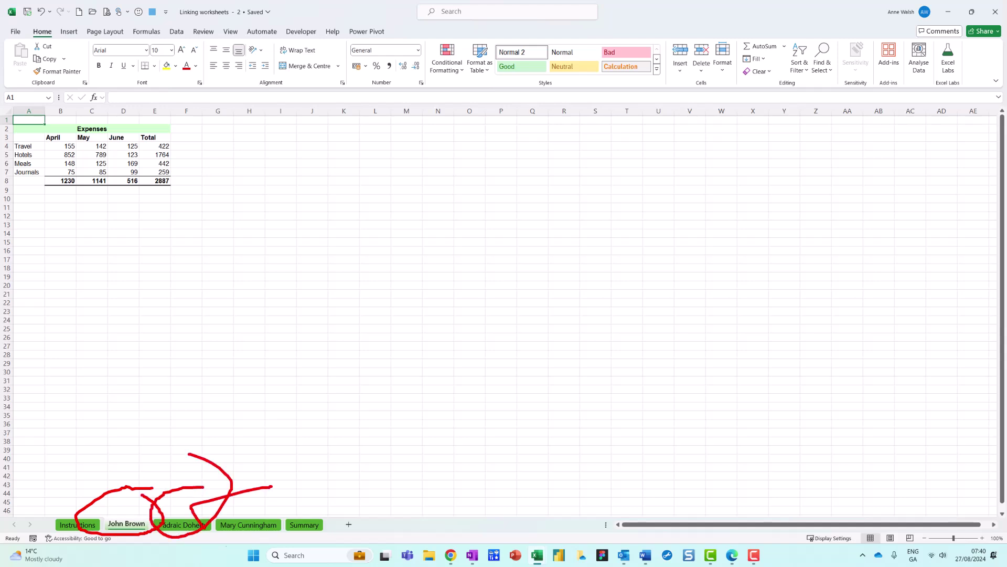
left_click_drag(202, 527, 265, 477)
mouse_move(330, 478)
left_mouse_down()
mouse_move(341, 564)
mouse_move(317, 474)
left_mouse_up()
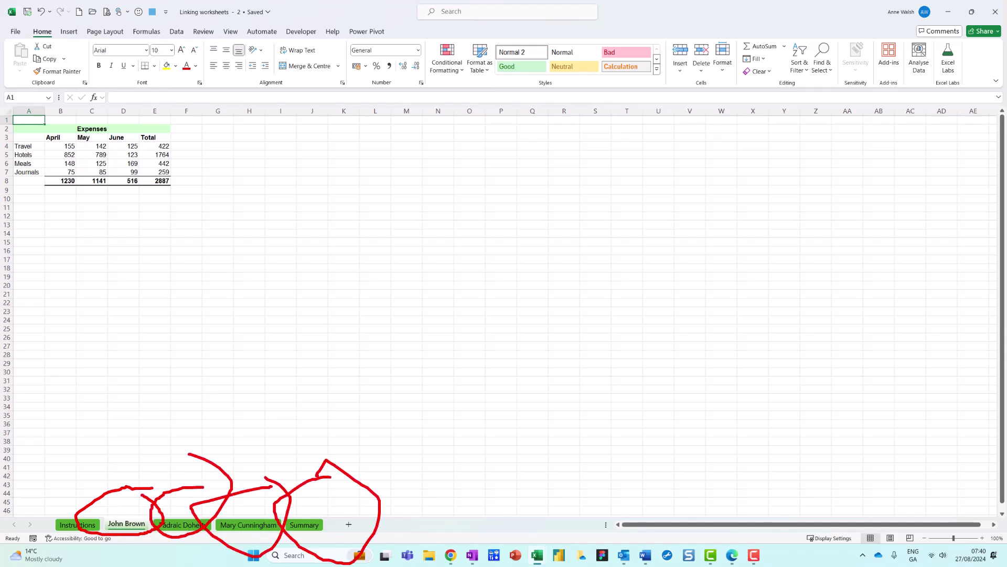
key("Escape")
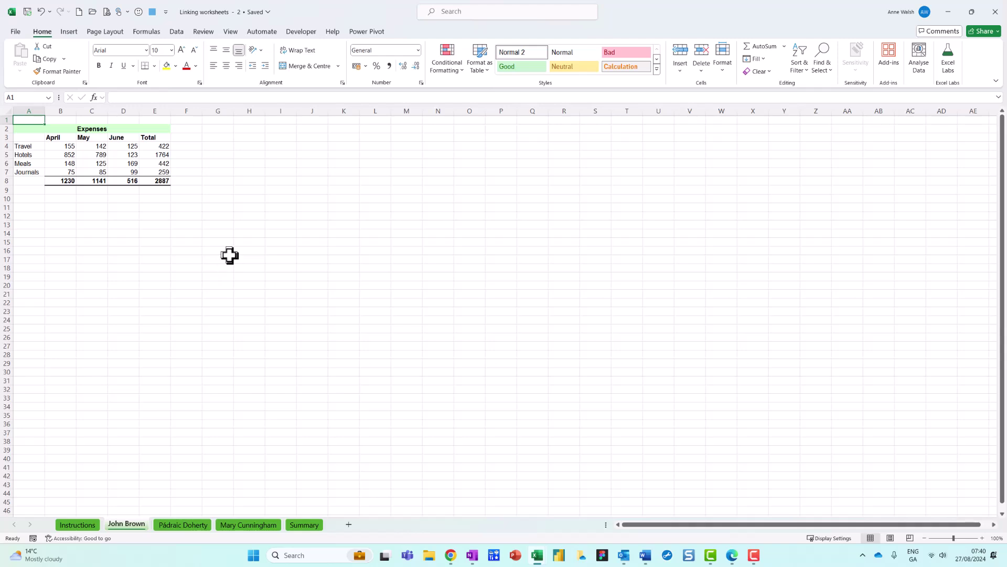
scroll(230, 255, "up", 2)
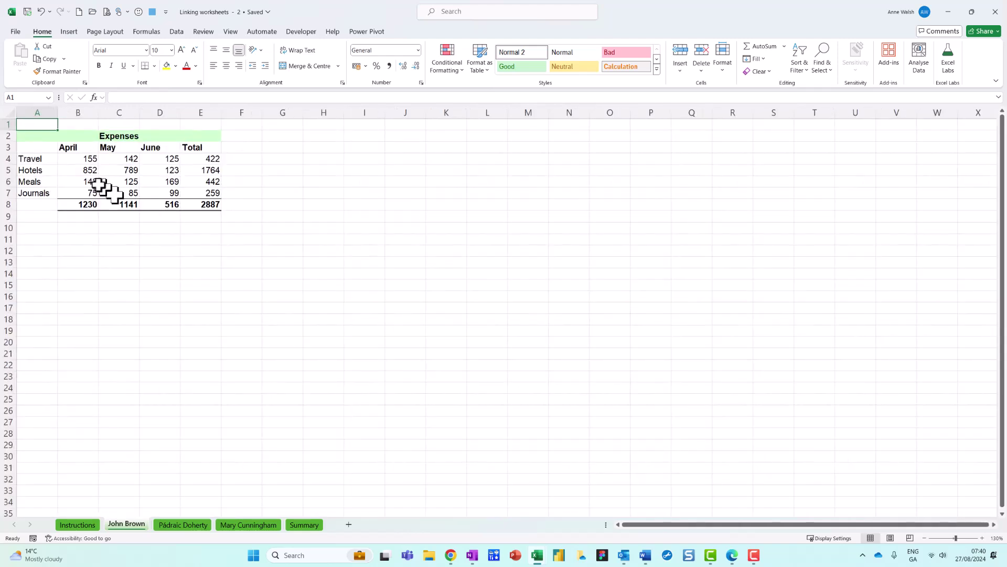
left_click(72, 160)
left_click(126, 160)
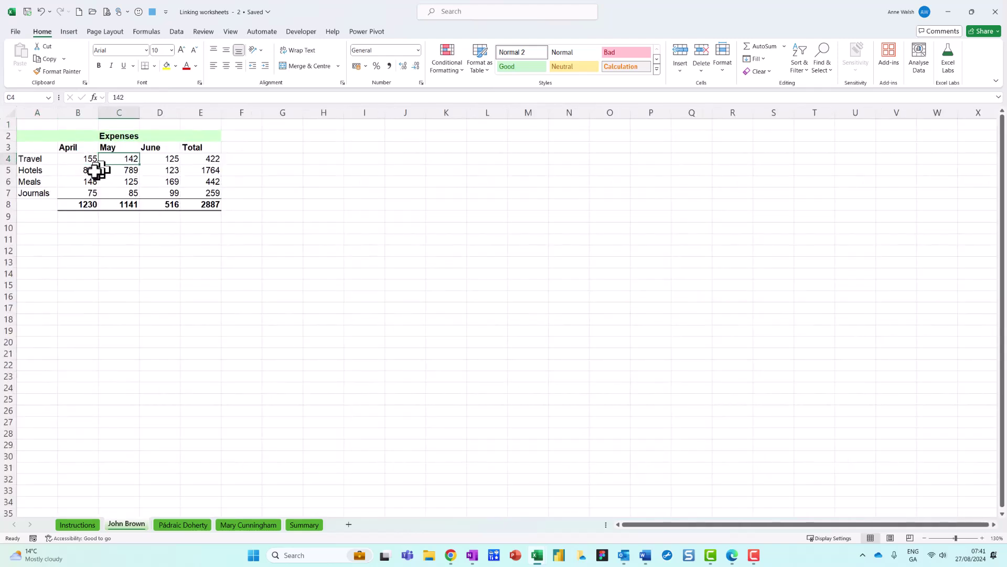
left_click(88, 171)
left_click(127, 170)
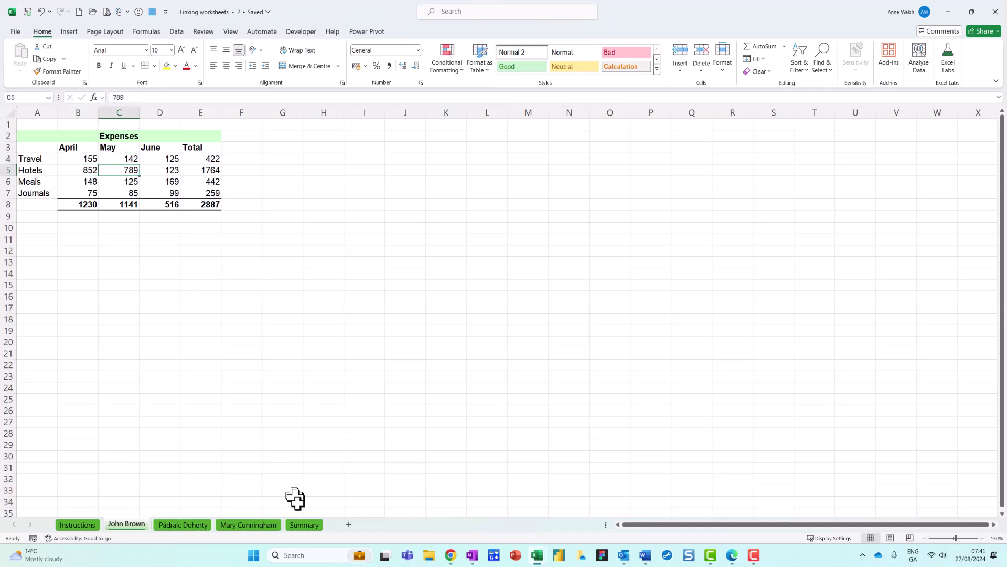
left_click(300, 526)
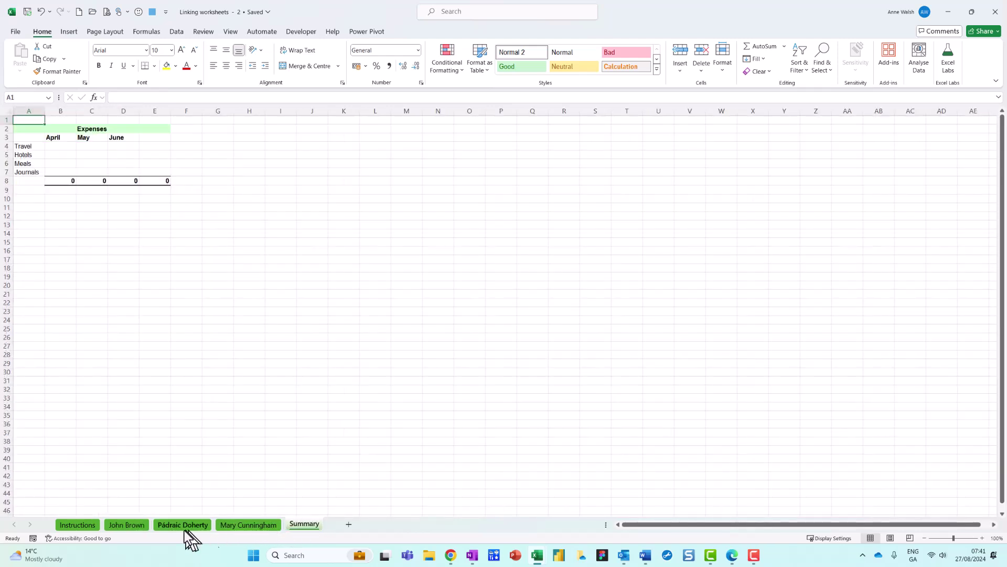
left_click(126, 524)
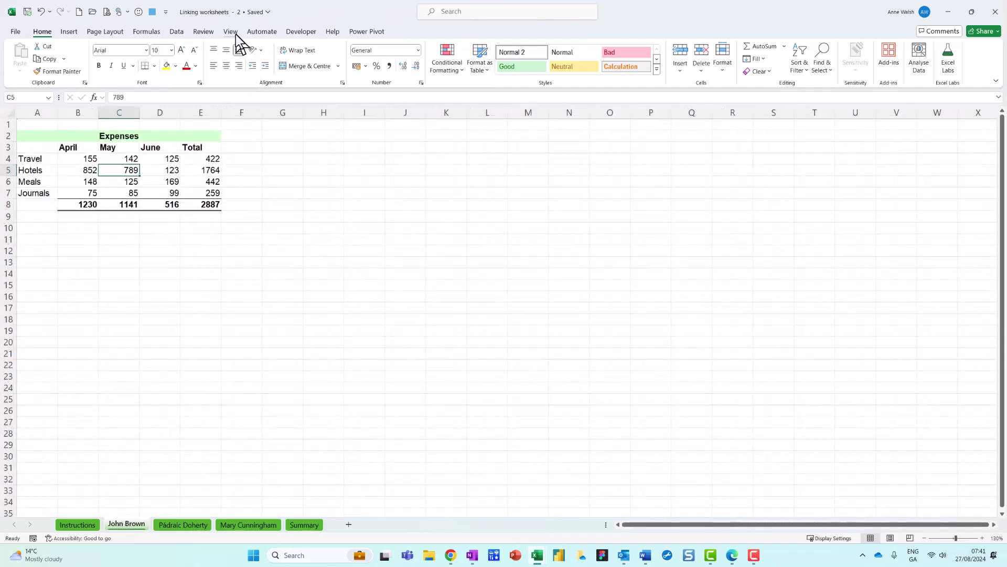
- Open a third window onto the Linking worksheets workbook with New Window
mouse_move(233, 21)
left_mouse_down()
mouse_move(208, 32)
mouse_move(249, 16)
mouse_move(212, 11)
left_mouse_up()
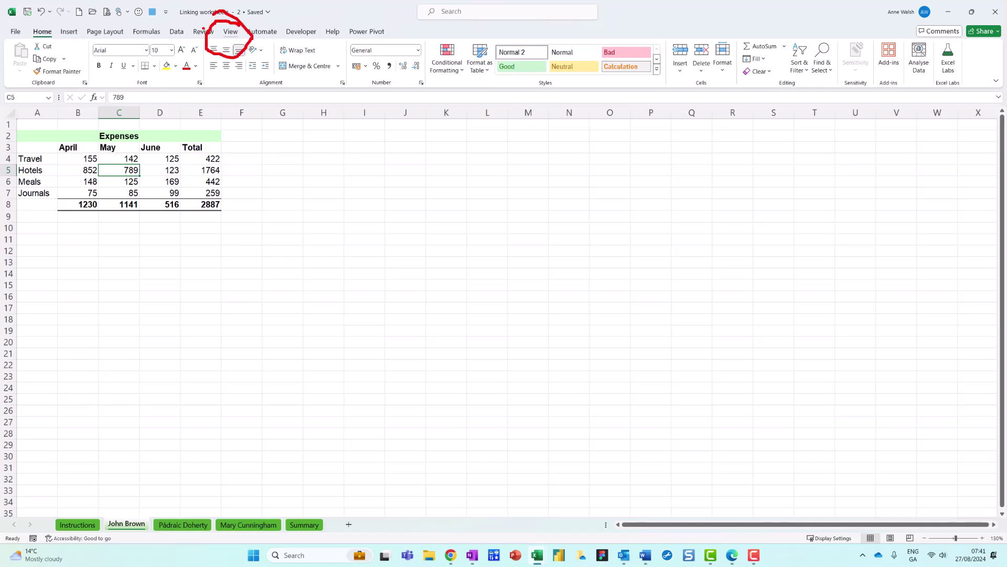
key("Escape")
left_click(232, 32)
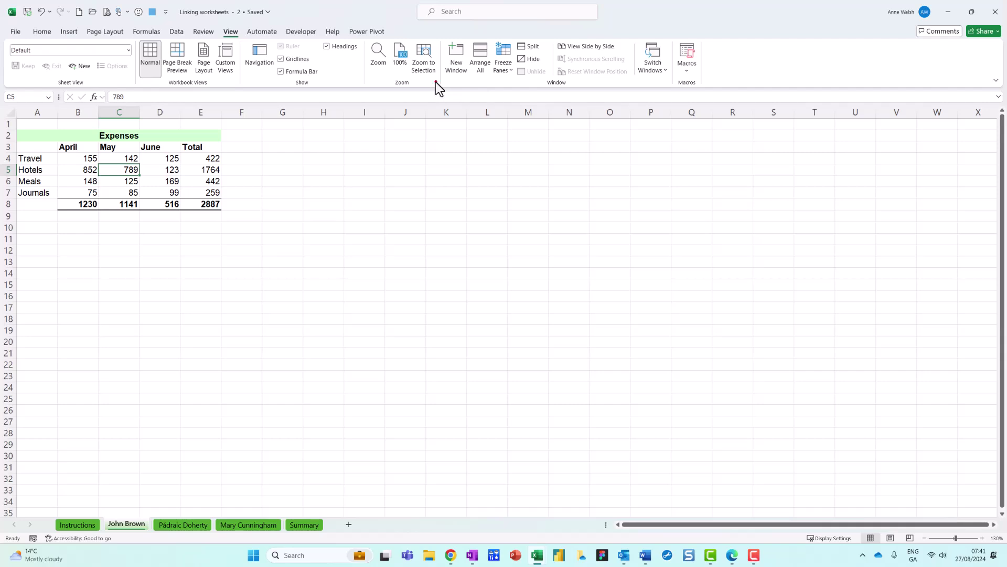
mouse_move(467, 38)
left_mouse_down()
mouse_move(440, 52)
mouse_move(490, 73)
mouse_move(440, 44)
left_mouse_up()
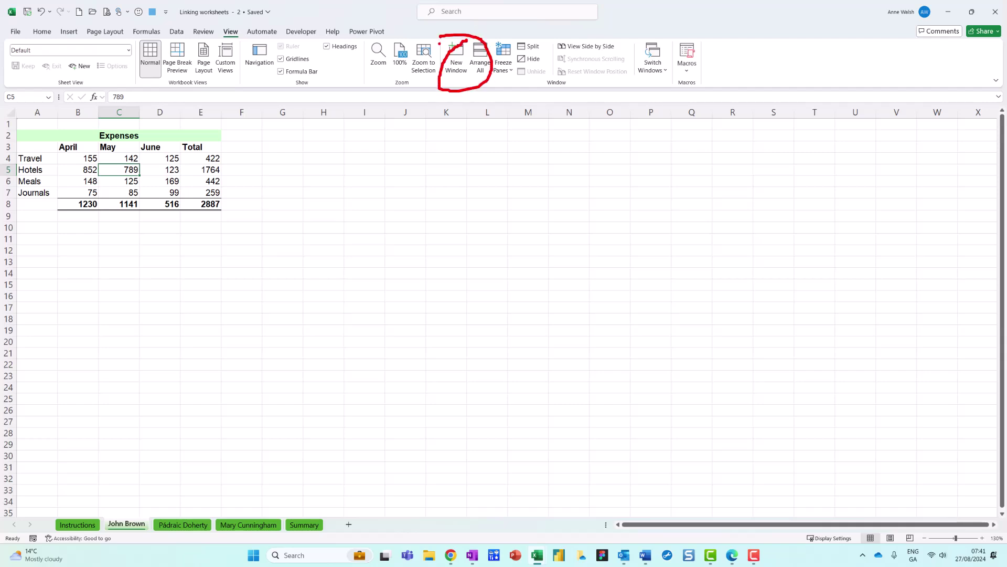
left_click(450, 63)
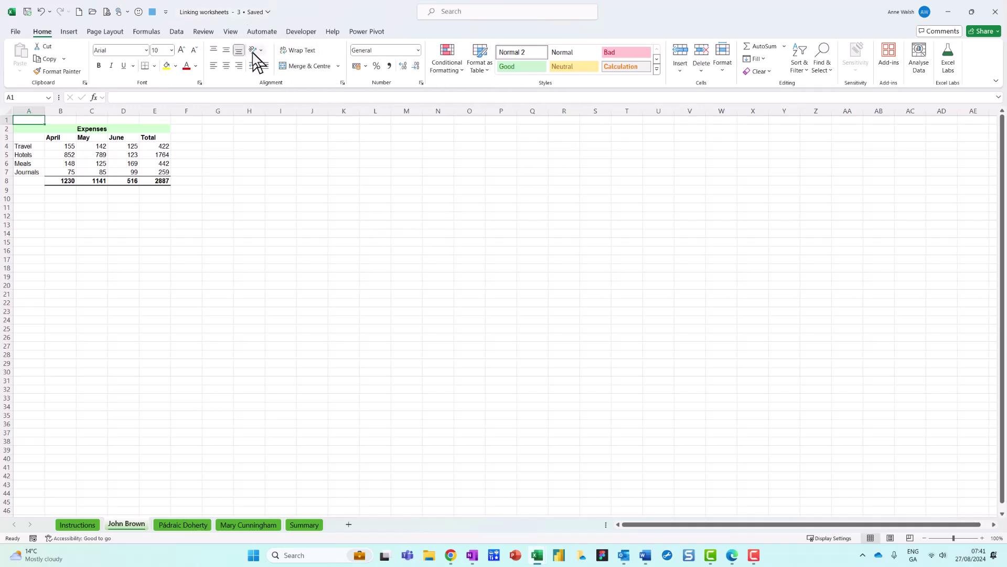
- Open a fourth window, 'Linking worksheets - 4', onto the same workbook
left_click(230, 33)
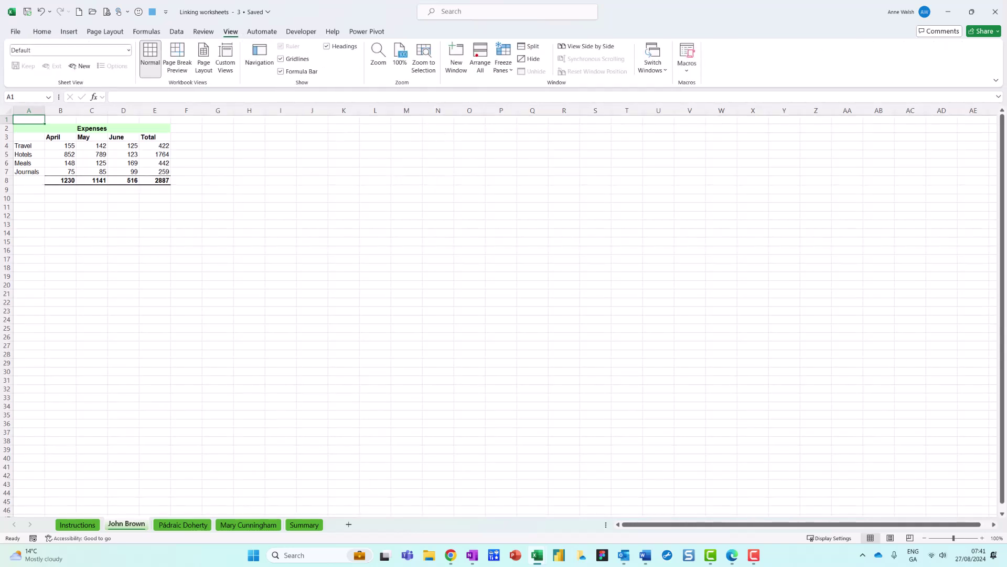
mouse_move(475, 36)
left_mouse_down()
mouse_move(455, 33)
mouse_move(438, 79)
mouse_move(477, 42)
left_mouse_up()
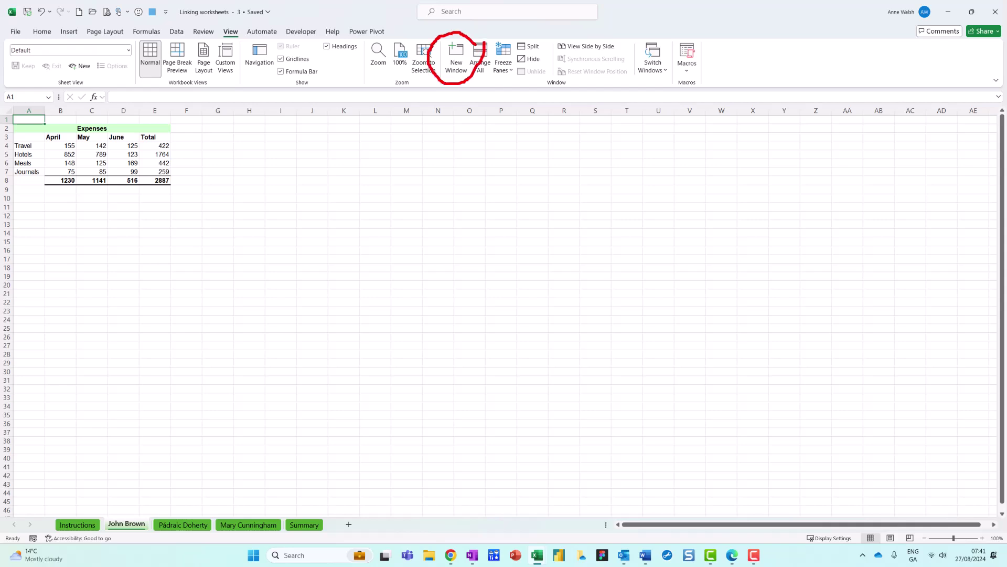
left_click(447, 61)
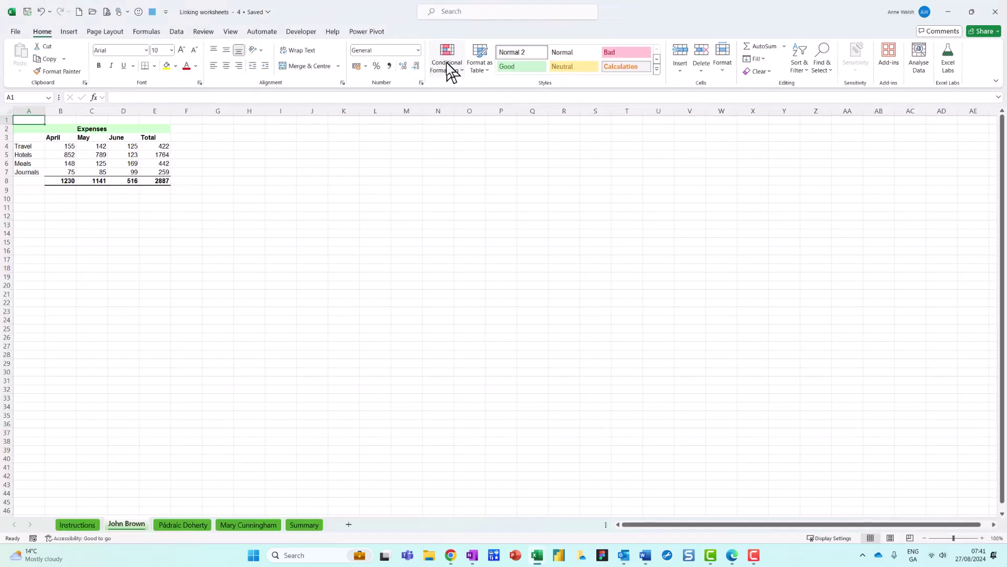
mouse_move(384, 166)
left_mouse_down()
mouse_move(235, 5)
mouse_move(267, 36)
mouse_move(278, 17)
left_mouse_up()
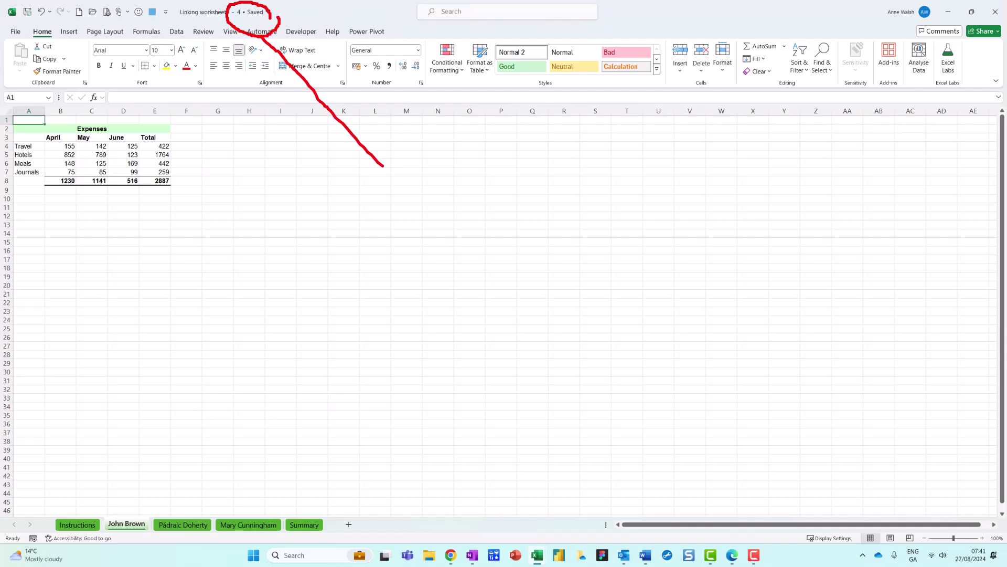
key("Escape")
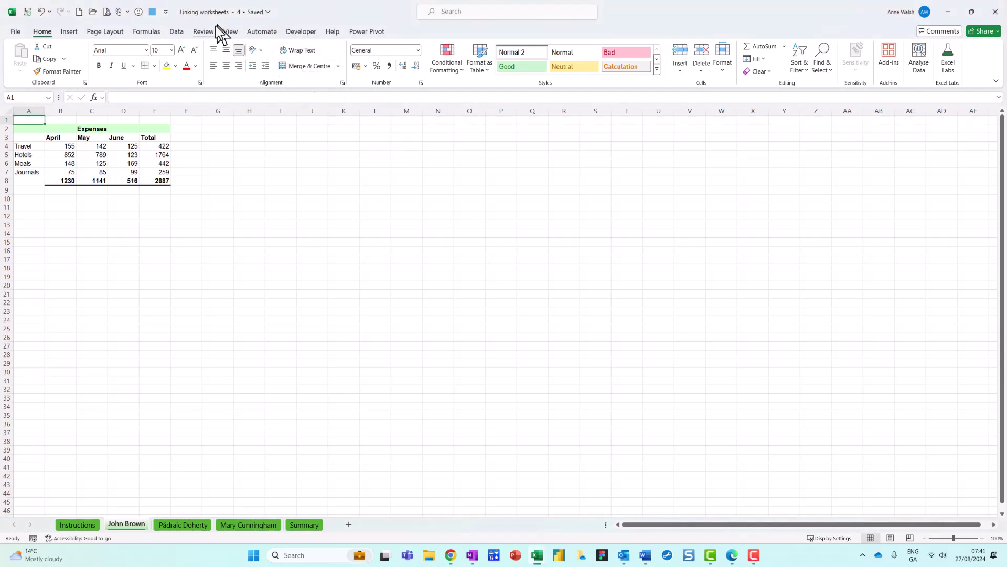
- Bring up the View tab's window arrangement options
mouse_move(251, 23)
left_mouse_down()
mouse_move(198, 41)
mouse_move(242, 24)
left_mouse_up()
key("Escape")
left_click(231, 32)
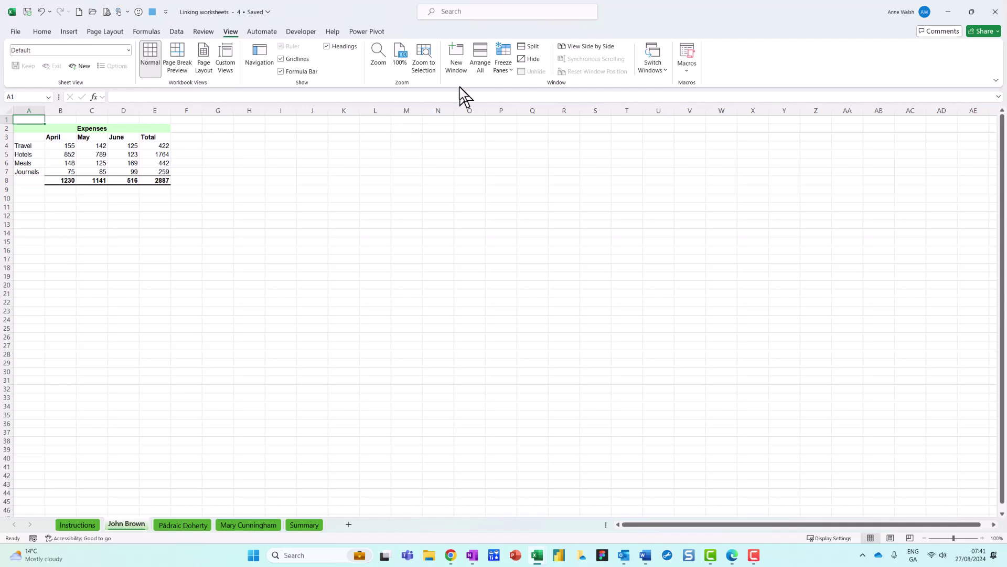
mouse_move(495, 59)
left_mouse_down()
mouse_move(461, 32)
mouse_move(501, 83)
mouse_move(512, 52)
left_mouse_up()
- Arrange the windows as Tiled, limited to windows of the active workbook, so all four tile
key("Escape")
left_click(487, 69)
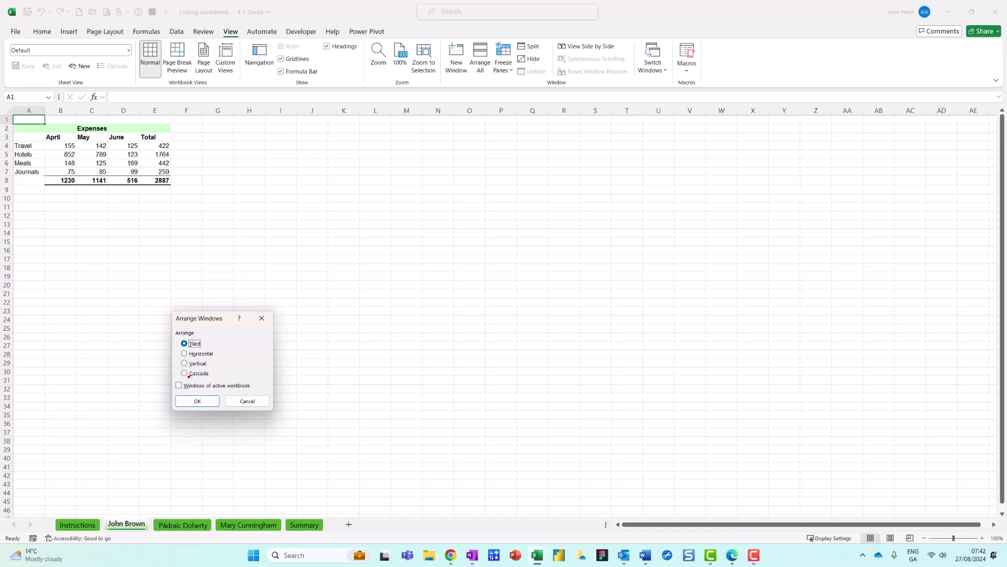
mouse_move(188, 376)
left_mouse_down()
mouse_move(168, 377)
mouse_move(165, 394)
mouse_move(194, 386)
left_mouse_up()
key("Escape")
left_click(179, 386)
left_click(207, 403)
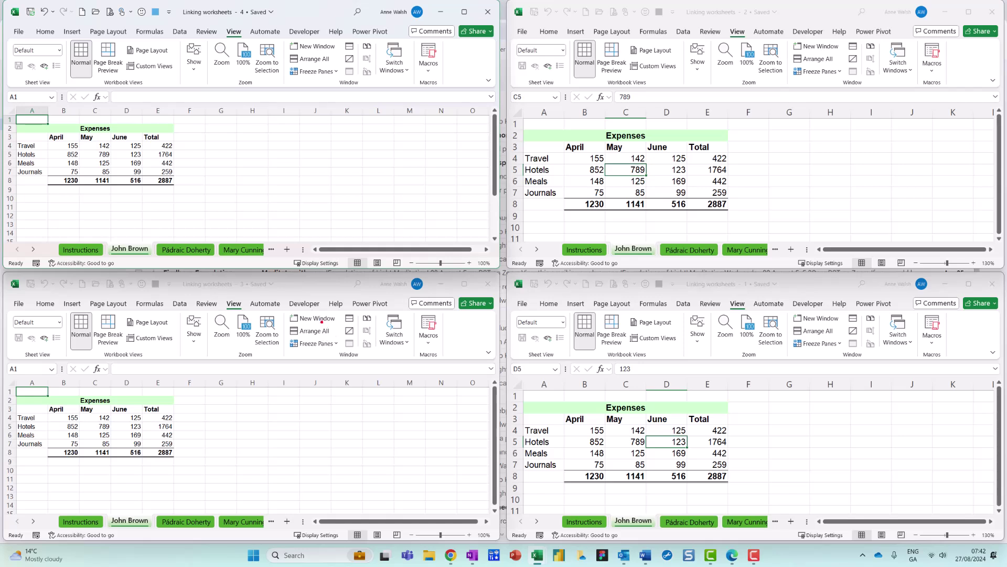
mouse_move(172, 236)
left_mouse_down()
mouse_move(111, 227)
mouse_move(143, 276)
mouse_move(169, 236)
left_mouse_up()
mouse_move(431, 186)
left_mouse_down()
mouse_move(564, 186)
mouse_move(597, 199)
mouse_move(577, 223)
left_mouse_up()
left_click(694, 249)
left_click(694, 250)
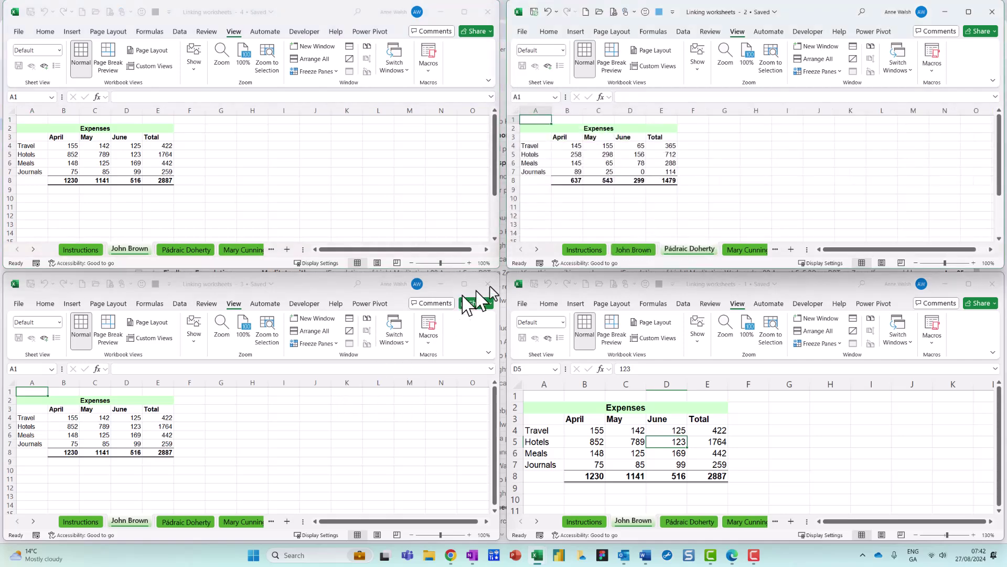
left_click_drag(535, 271, 535, 319)
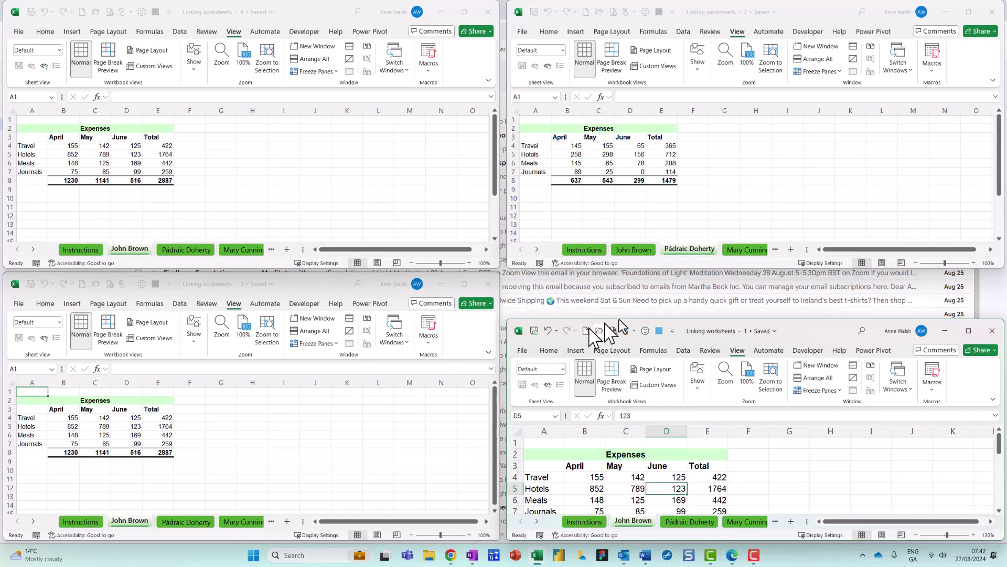
left_click(745, 331)
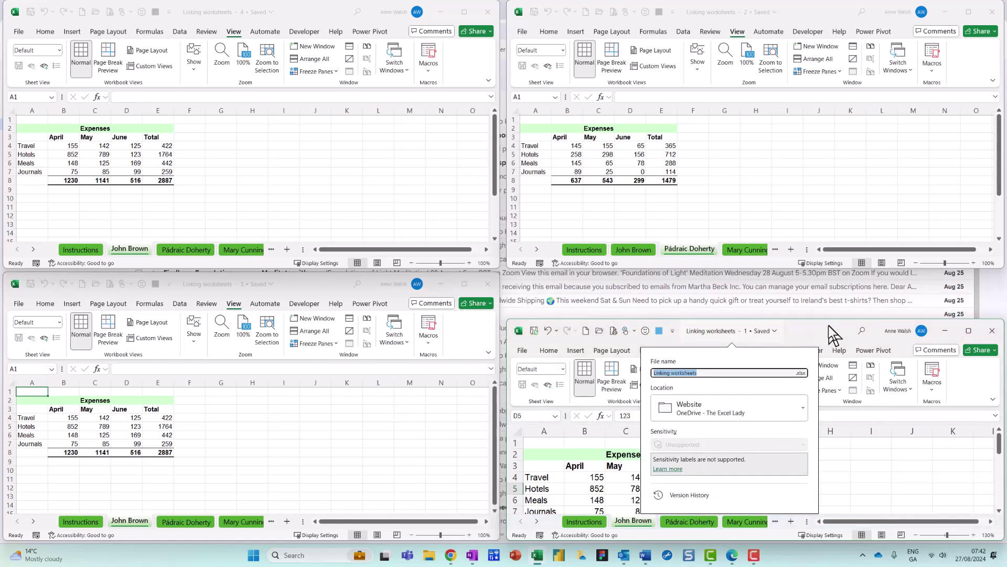
left_click_drag(828, 323, 825, 275)
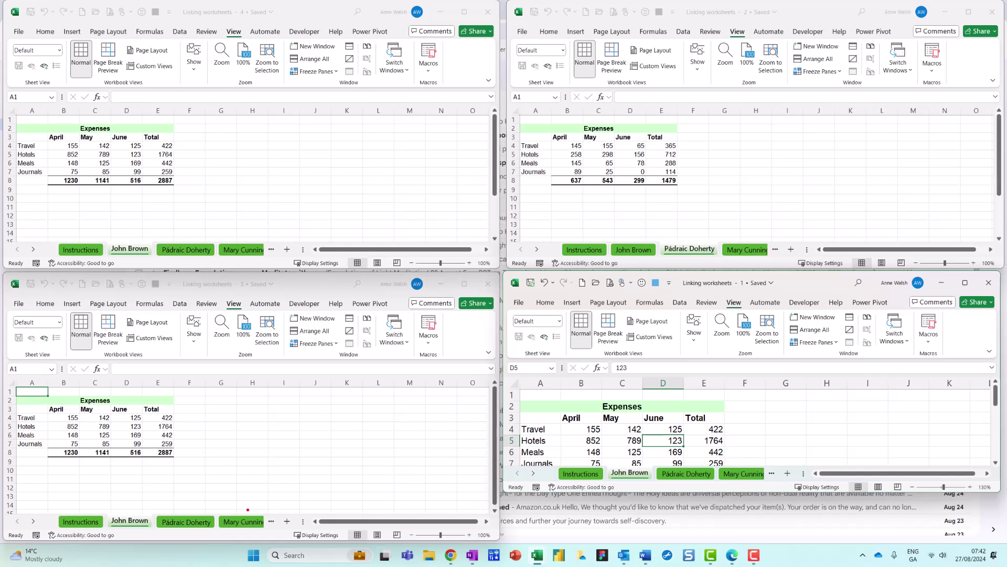
mouse_move(229, 499)
left_mouse_down()
mouse_move(213, 529)
mouse_move(218, 485)
left_mouse_up()
left_click(236, 522)
left_click(236, 522)
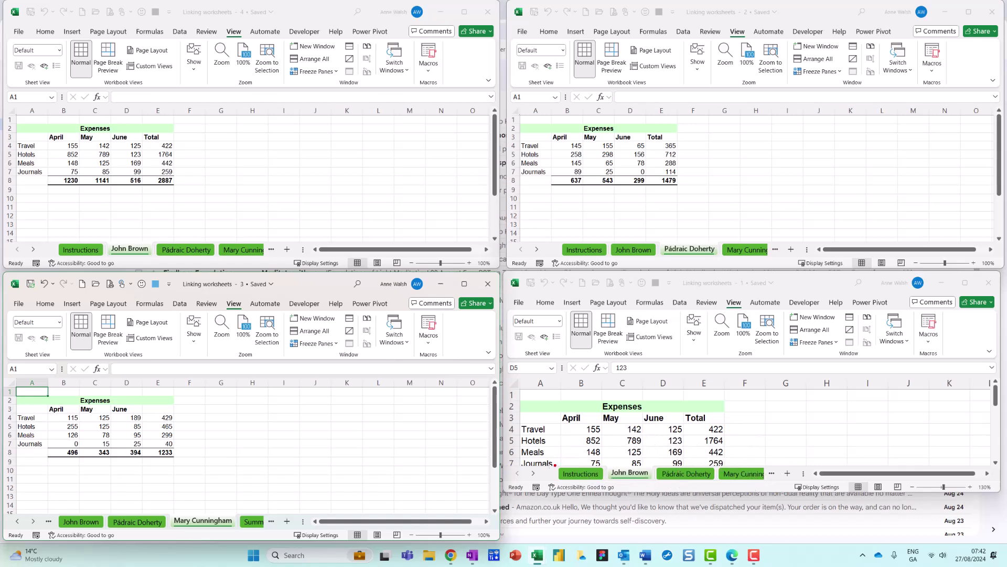
mouse_move(561, 455)
left_mouse_down()
mouse_move(495, 466)
mouse_move(554, 503)
mouse_move(532, 453)
left_mouse_up()
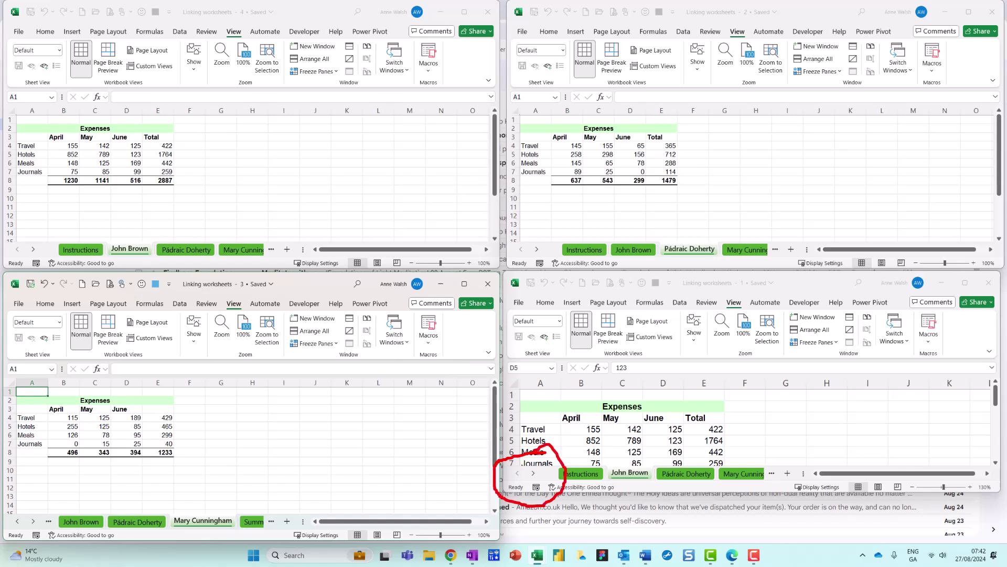
- Activate the Summary sheet in the bottom-right window from the sheet list
right_click(527, 475)
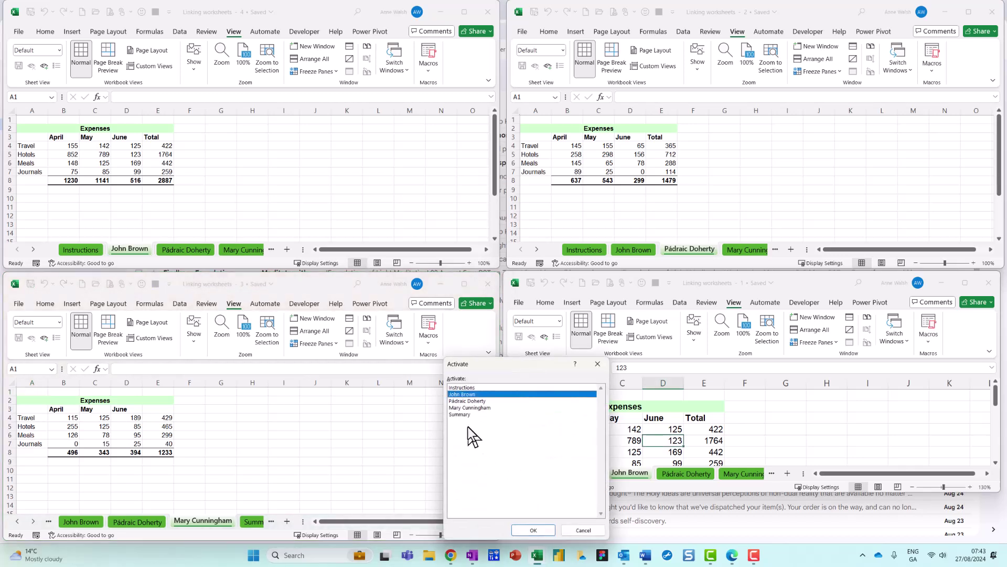
left_click(459, 414)
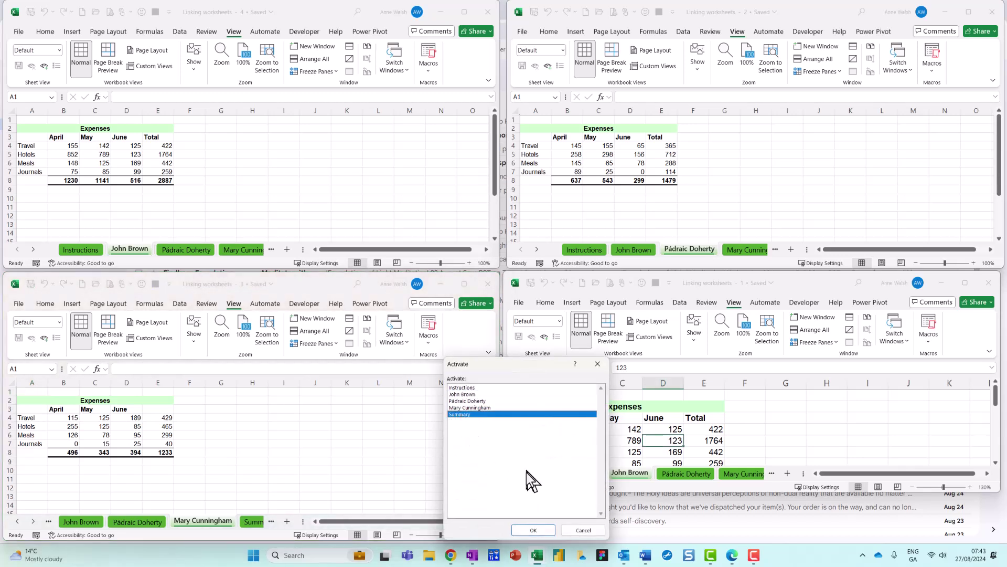
left_click(534, 531)
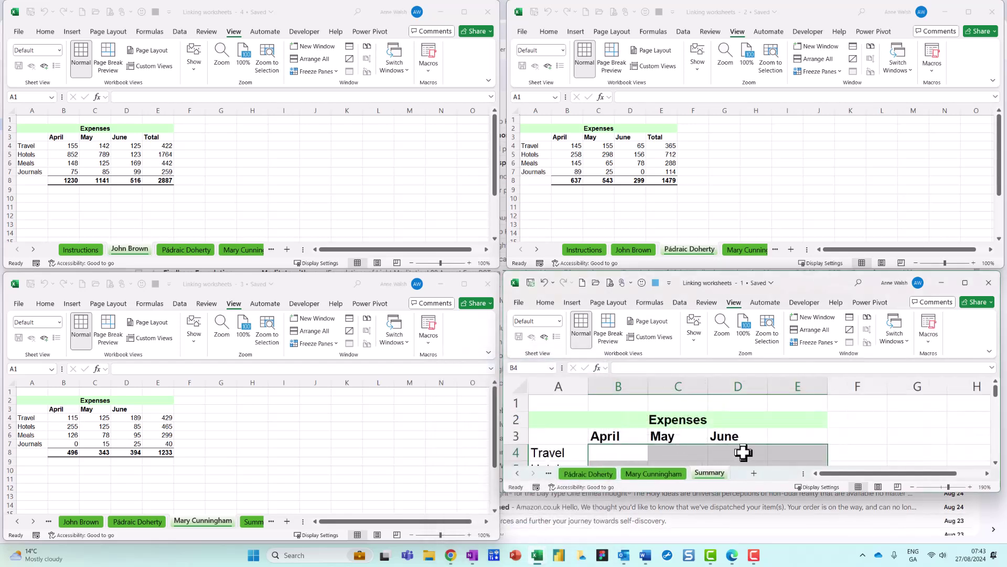